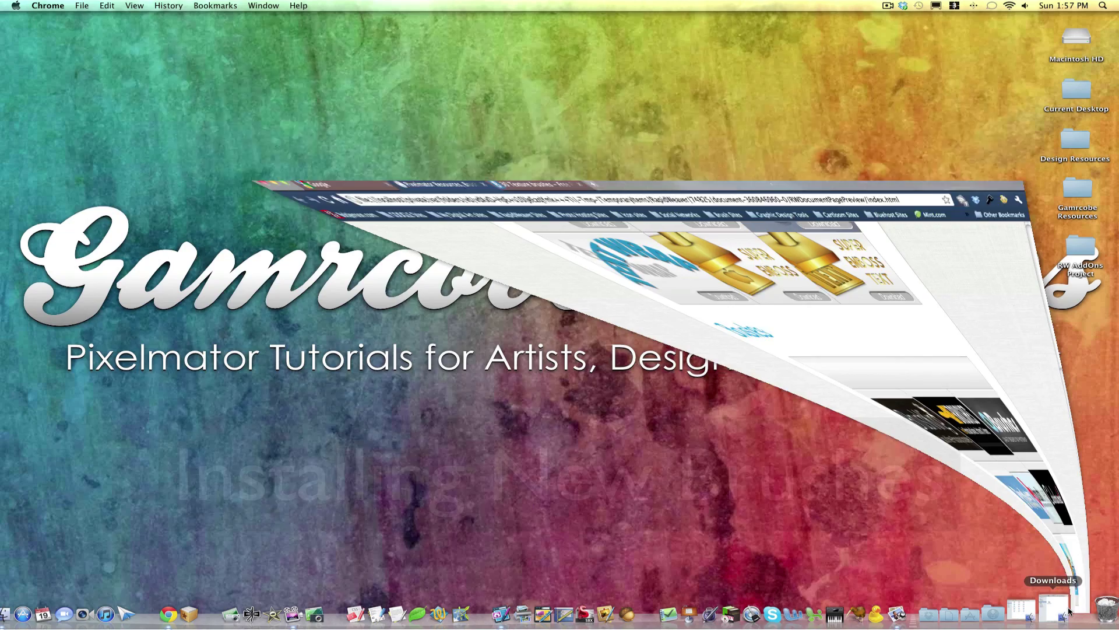
scroll(589, 306, "up", 10)
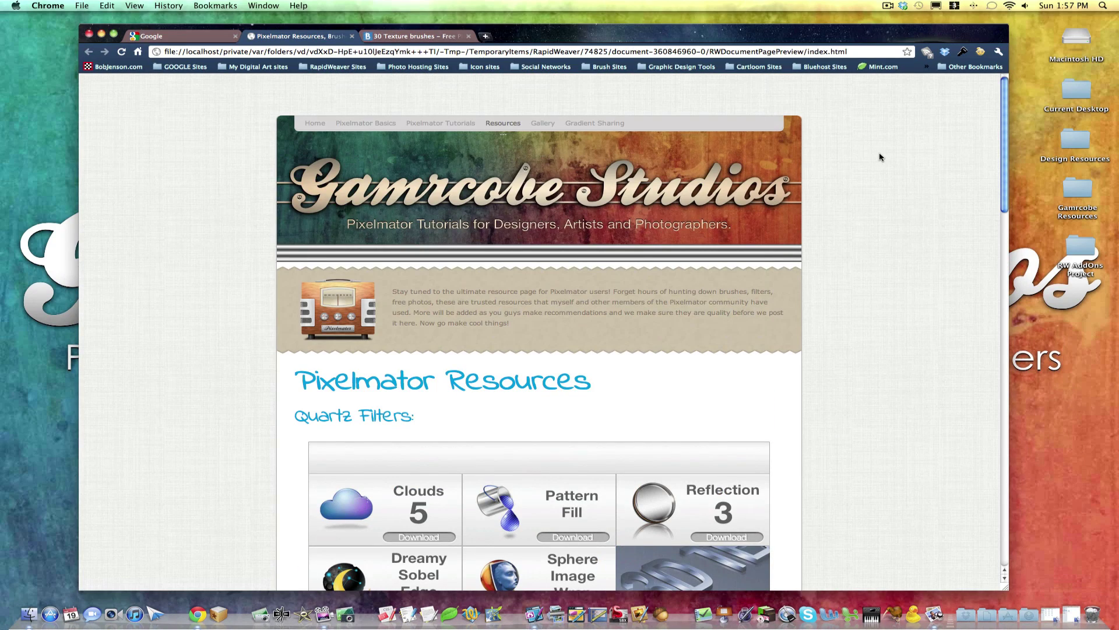
scroll(881, 157, "down", 3)
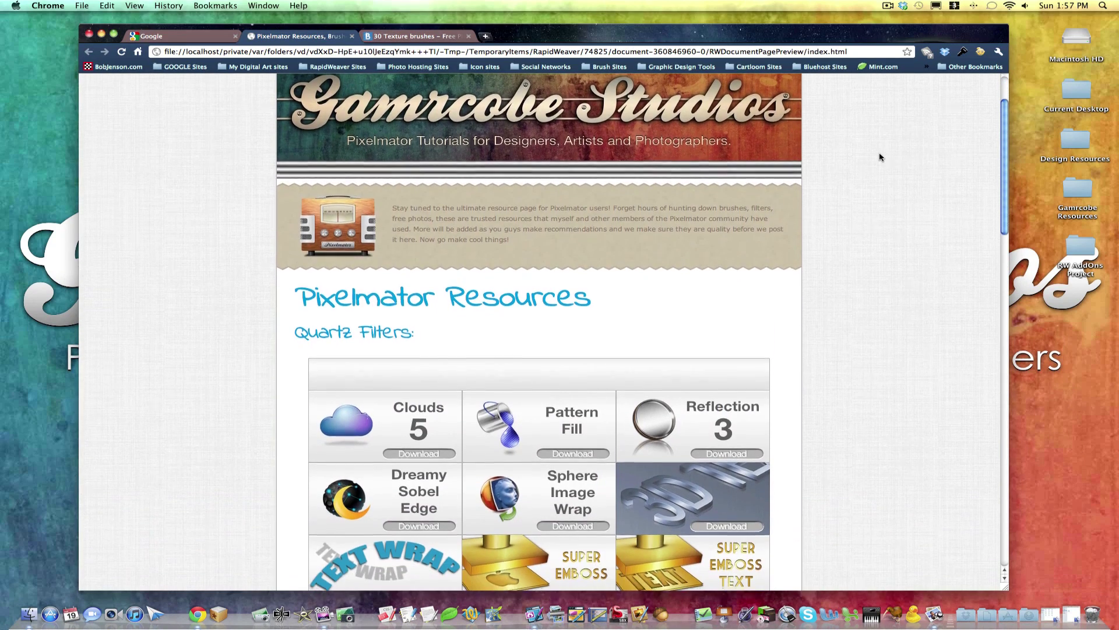
scroll(881, 156, "down", 2)
scroll(881, 156, "down", 3)
scroll(881, 157, "down", 3)
scroll(880, 157, "down", 3)
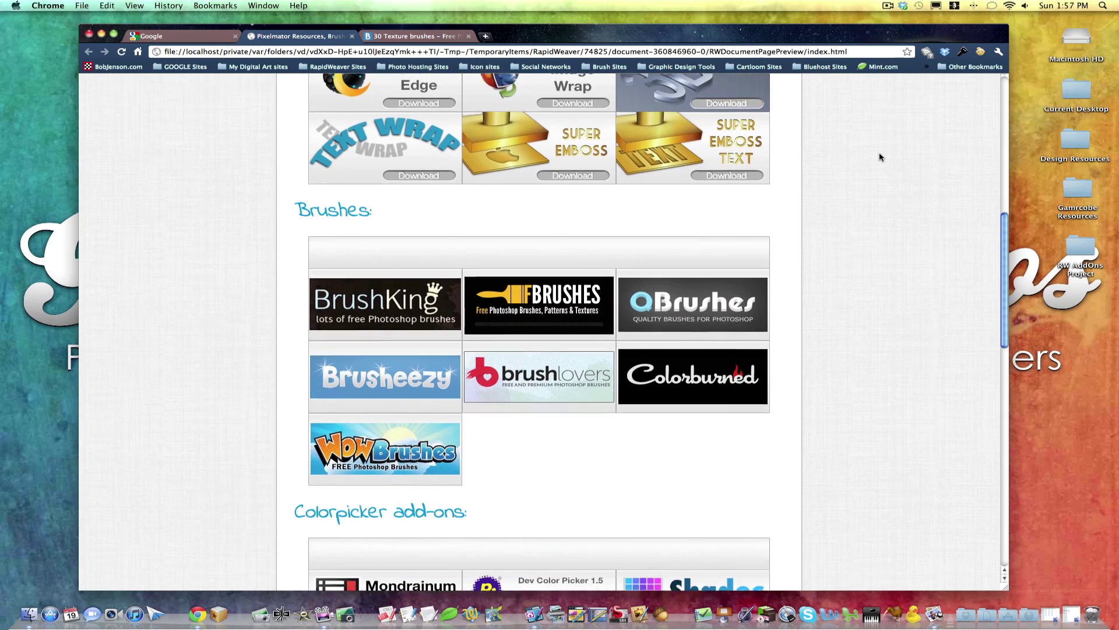
scroll(881, 156, "down", 1)
scroll(880, 157, "down", 1)
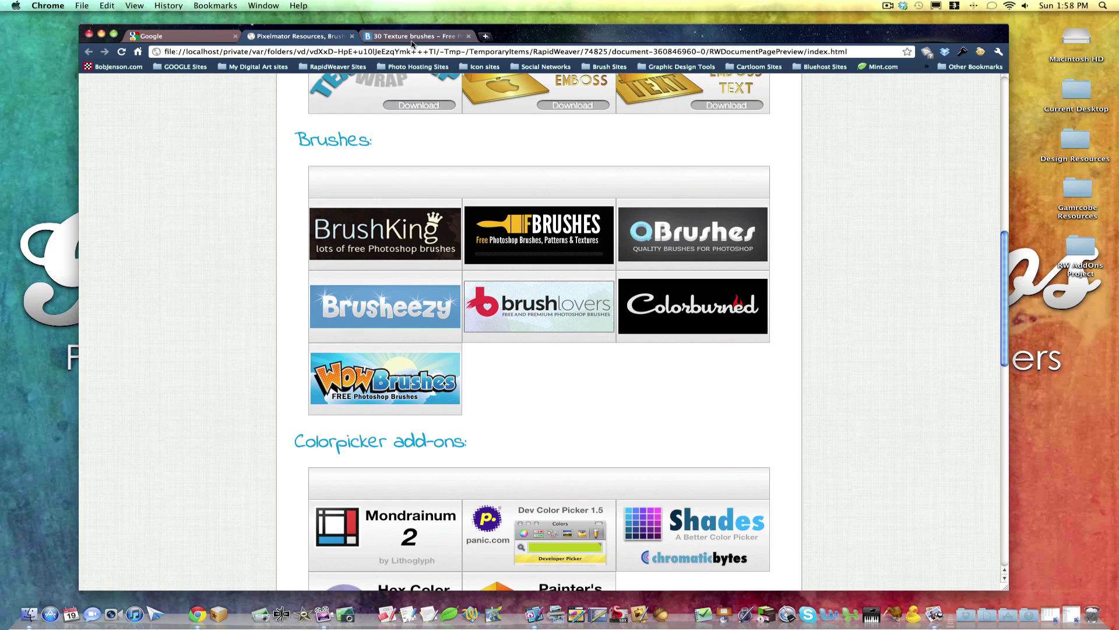
Go to the Brusheezy '30 Texture brushes' page from the Brushes section
left_click(411, 37)
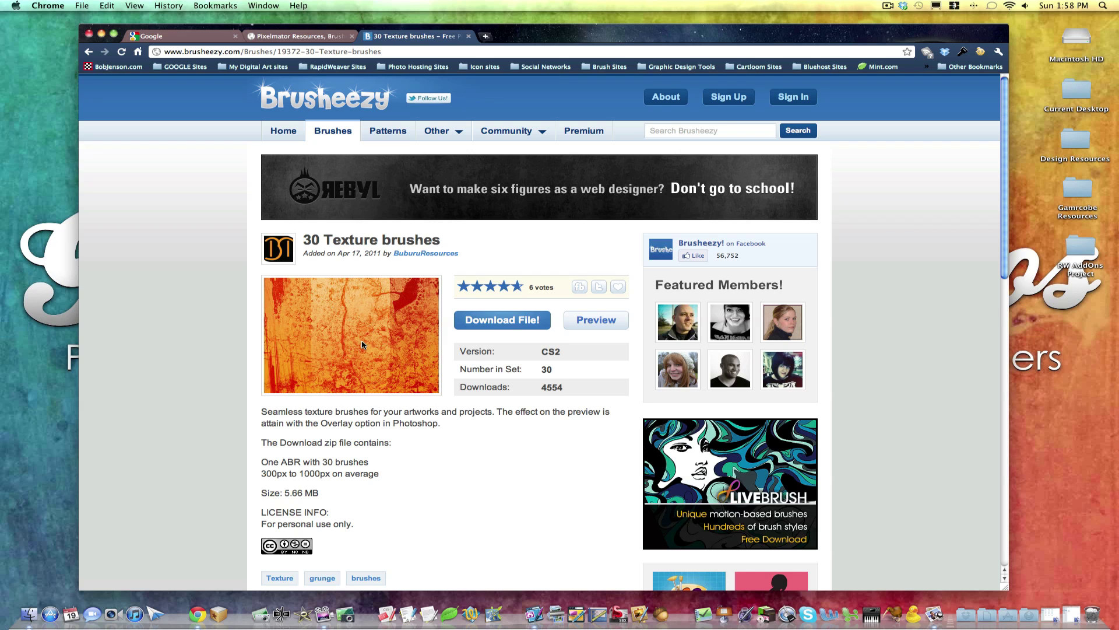
scroll(368, 344, "down", 5)
scroll(367, 344, "down", 3)
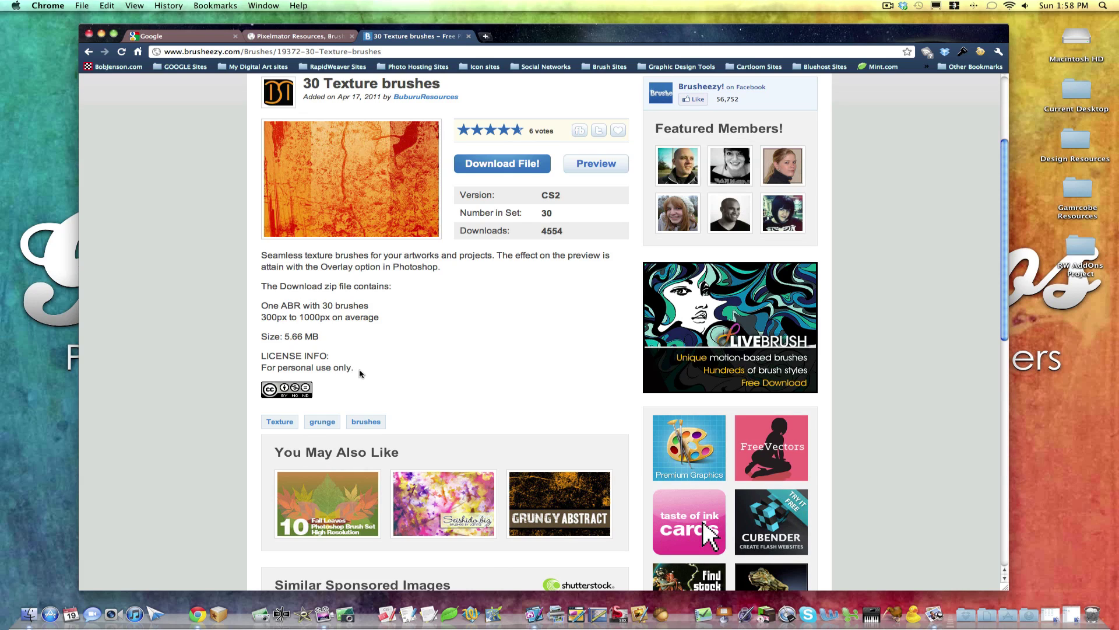
scroll(473, 341, "up", 5)
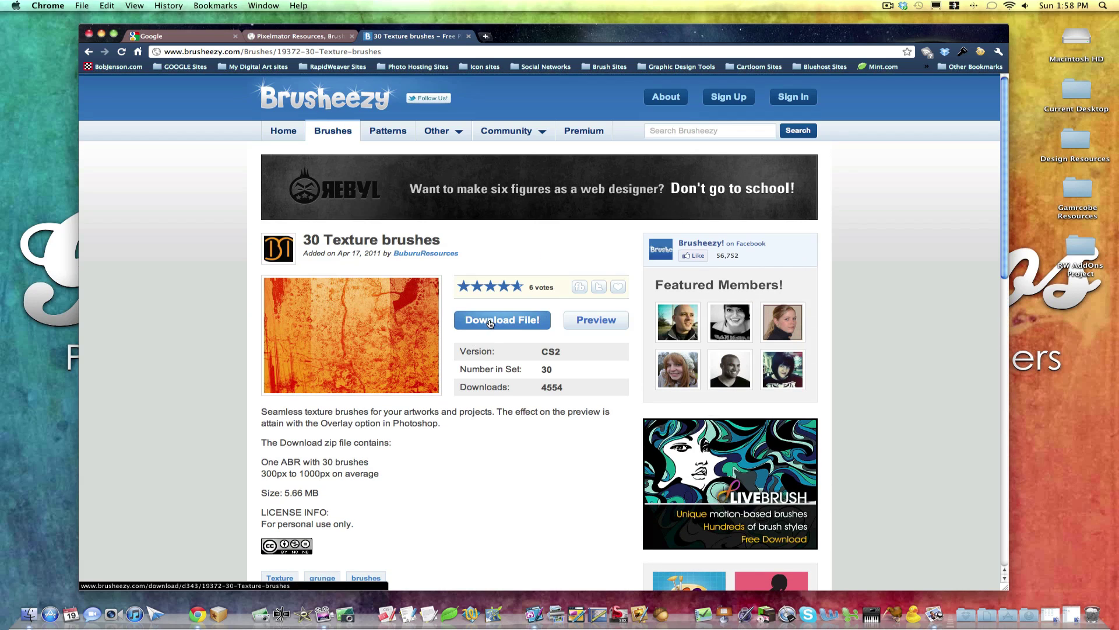
Download the 30 Texture brushes zip from Brusheezy, set to Open When Done
left_click(489, 321)
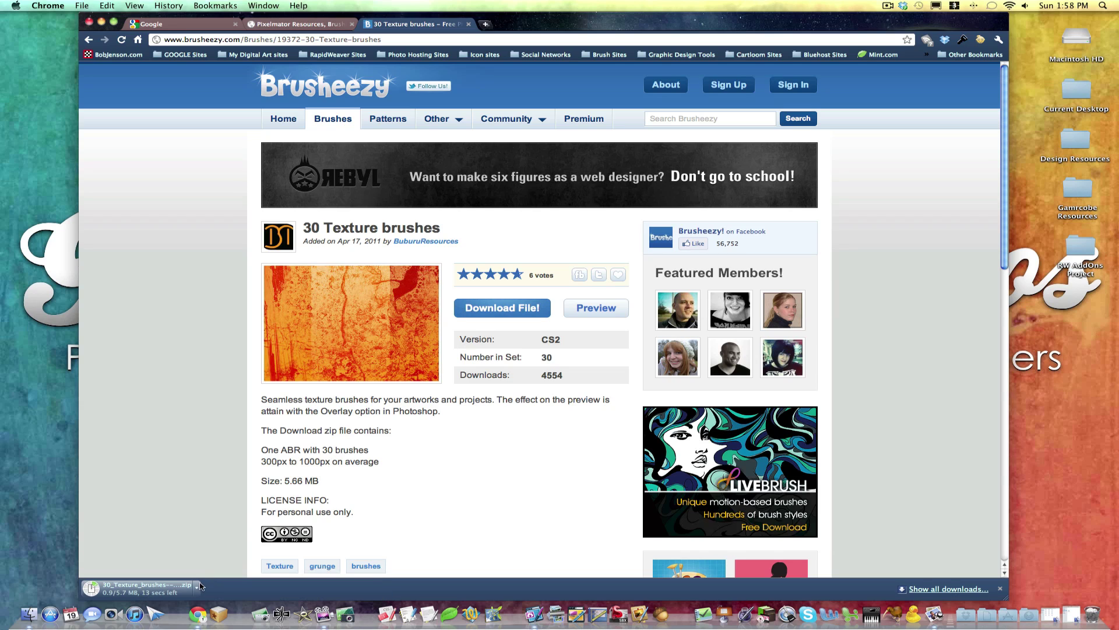
left_click(200, 586)
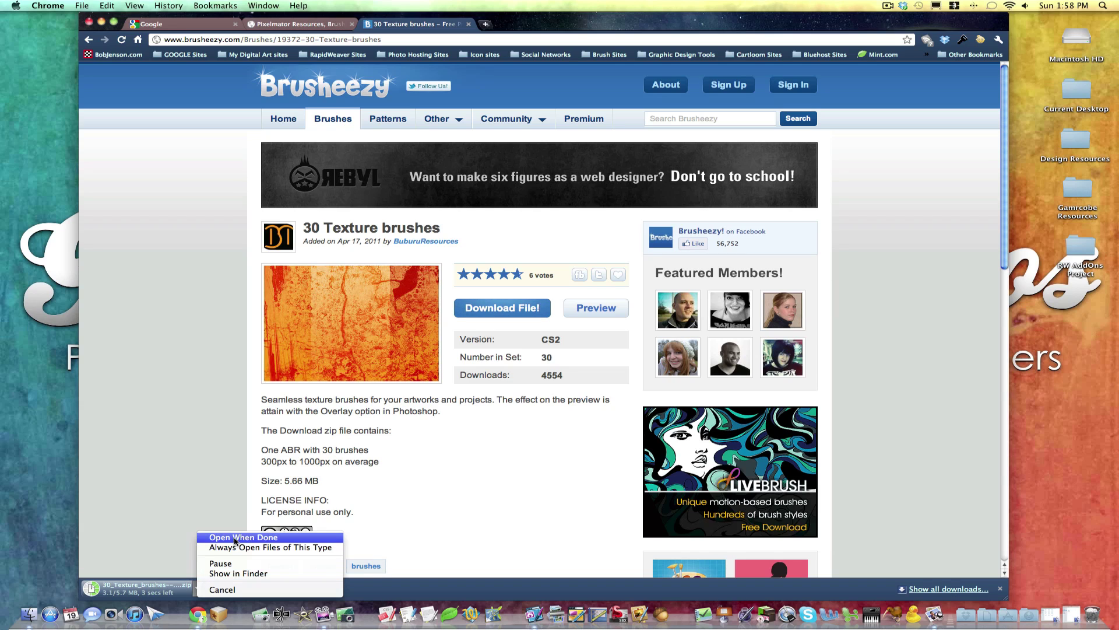
left_click(235, 539)
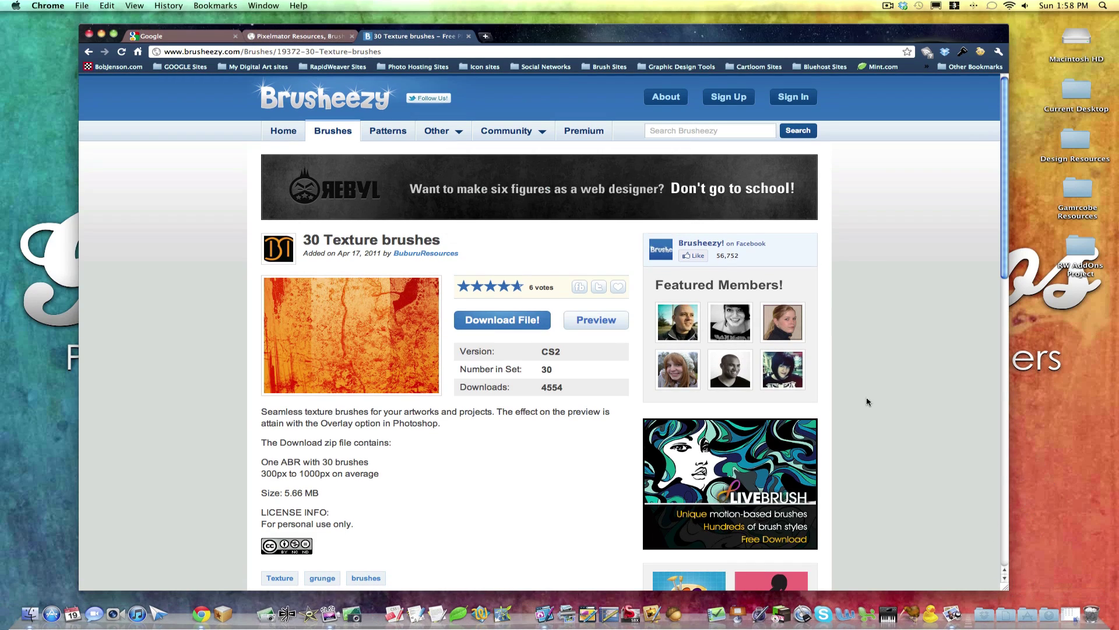
Open the extracted 30_Texture_brushes--Buburu_Resources folder in Downloads and minimize Chrome
key("F3")
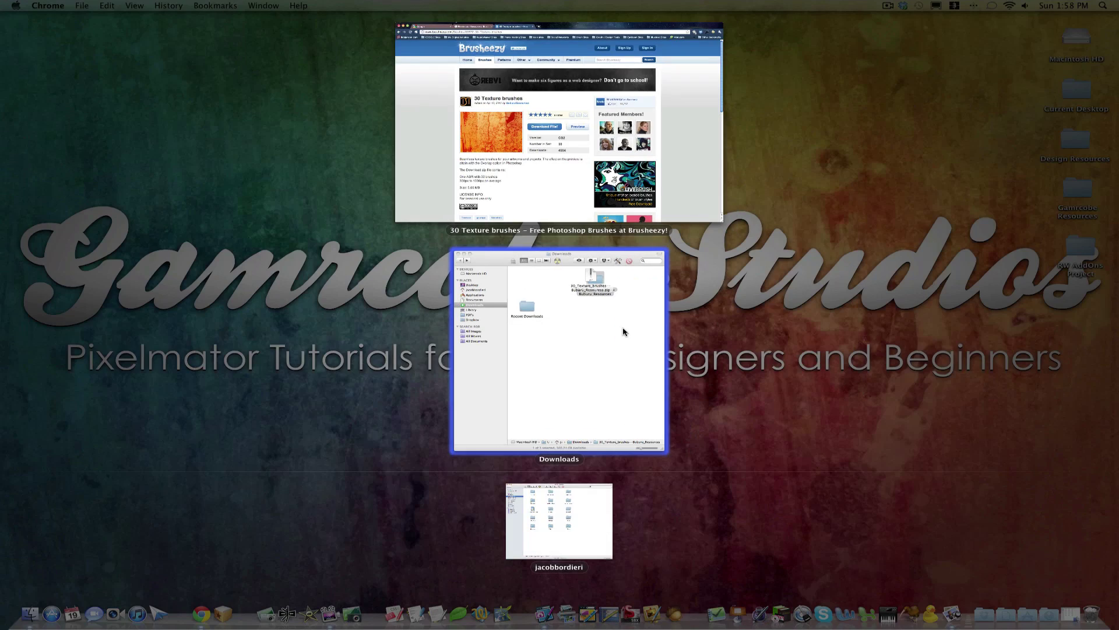
left_click(613, 332)
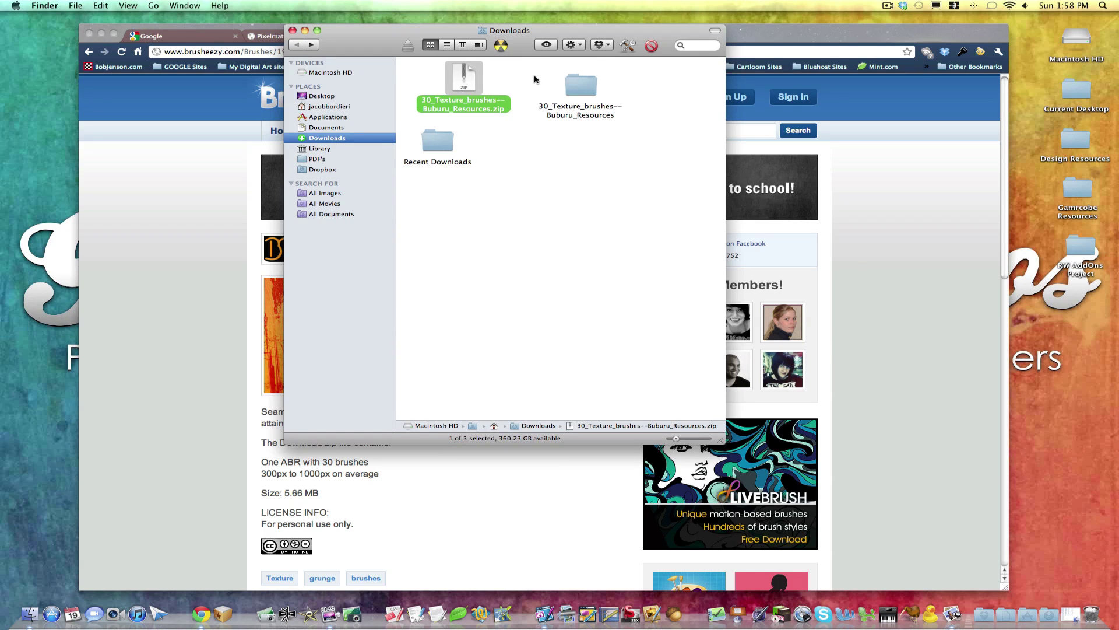
left_click(578, 84)
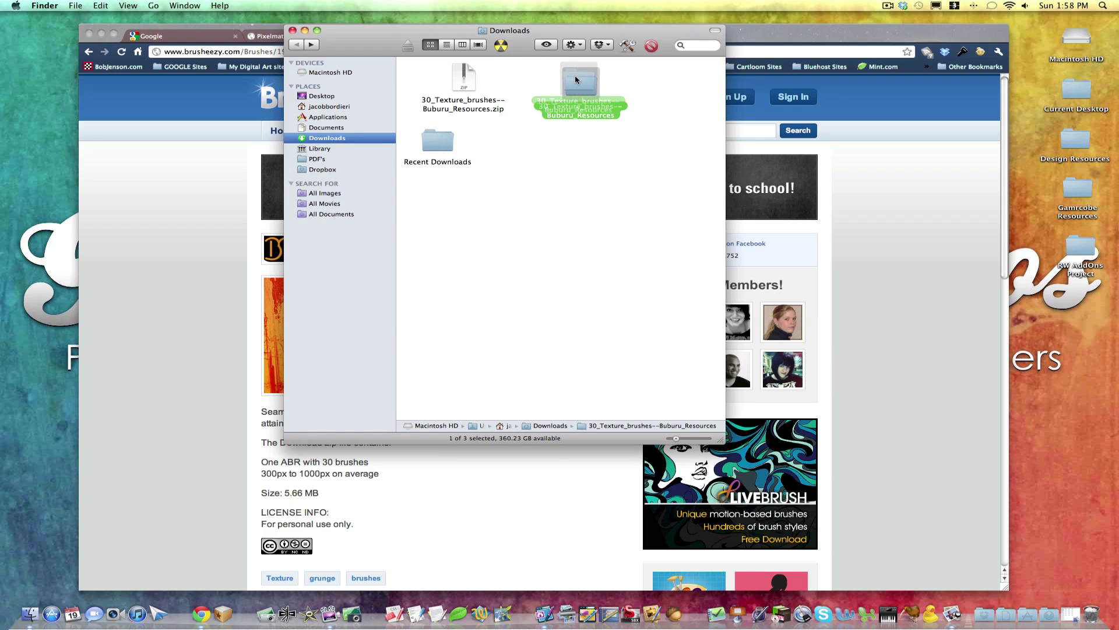
double_click(578, 82)
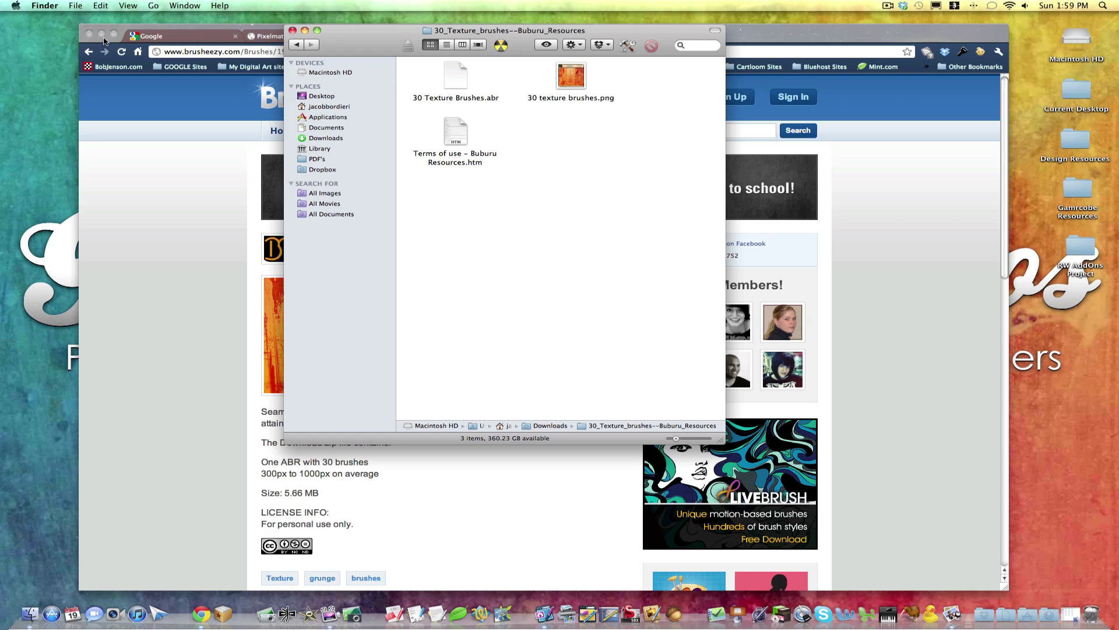
left_click(102, 36)
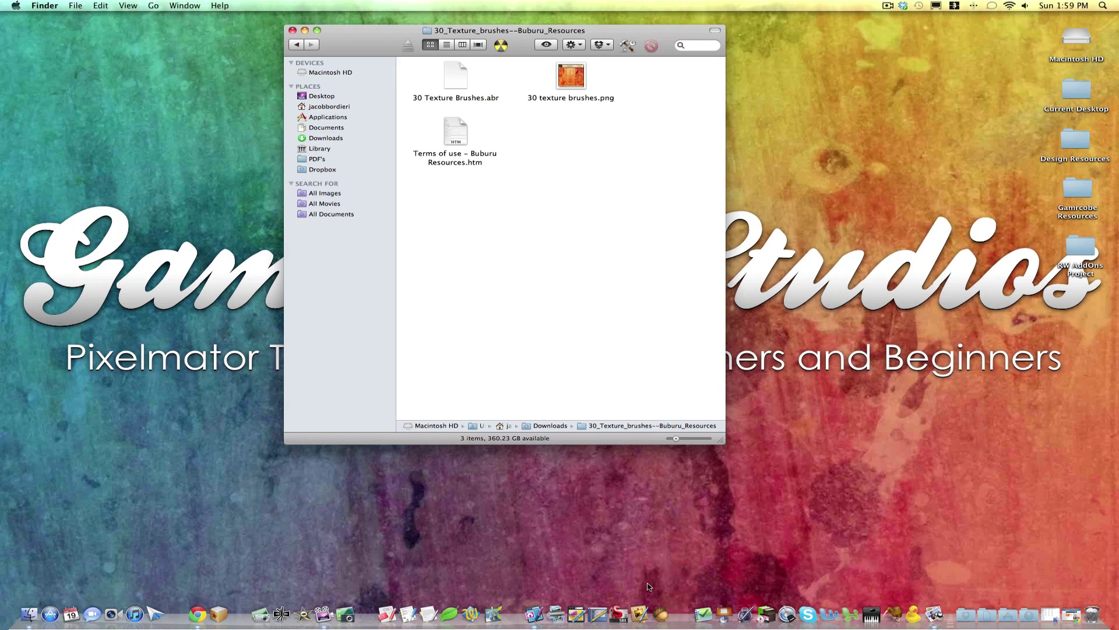
Switch to Pixelmator and create an 800 × 600 Untitled document via File > New
left_click(641, 614)
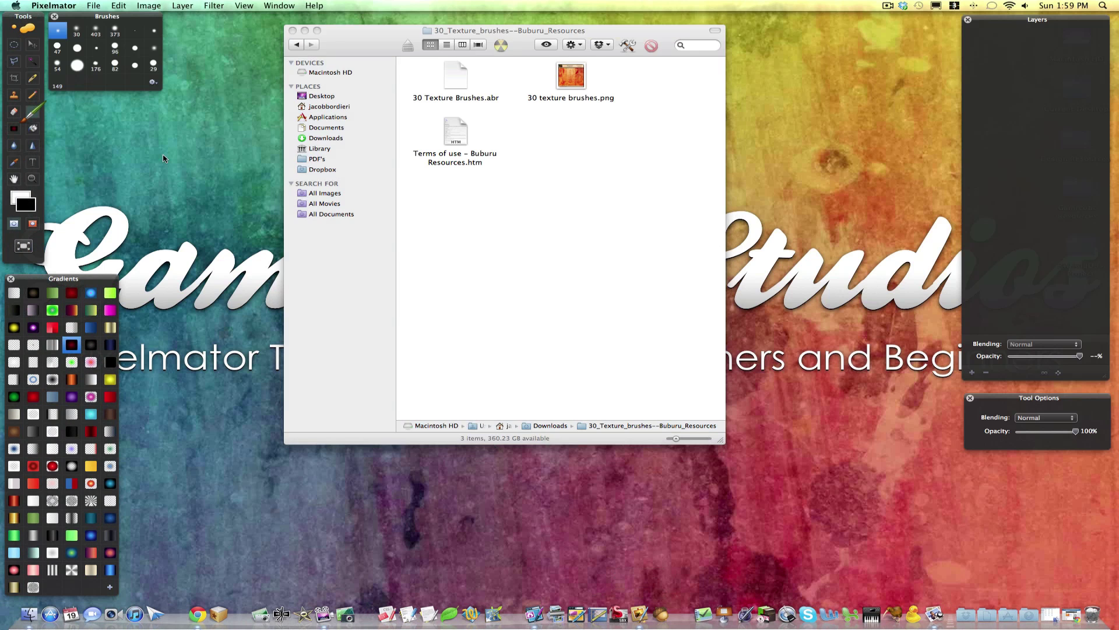
left_click(94, 6)
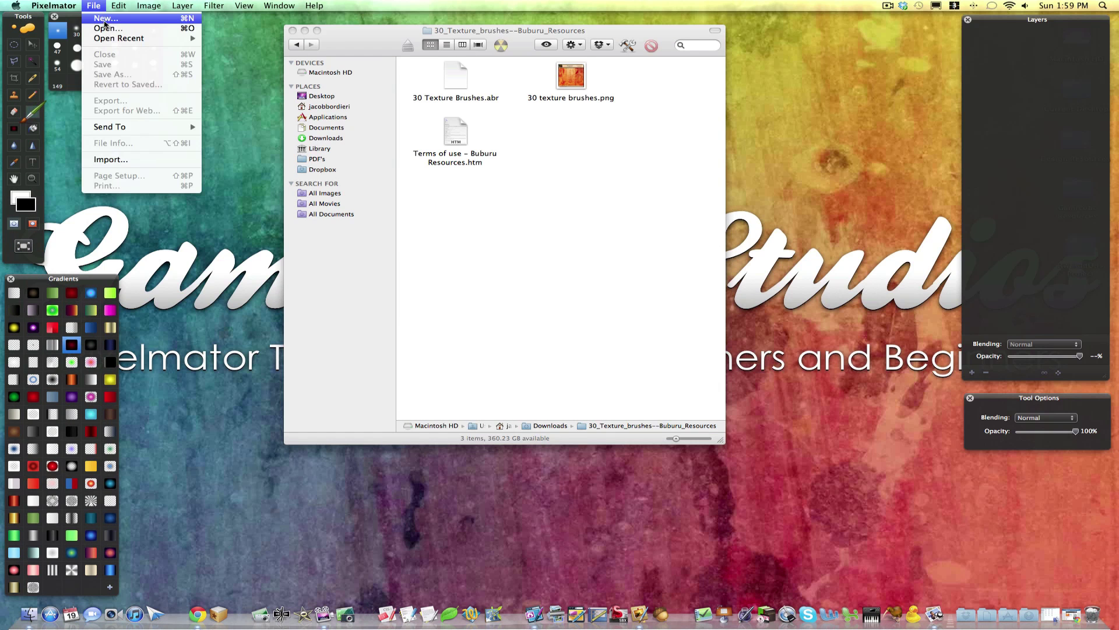
left_click(105, 19)
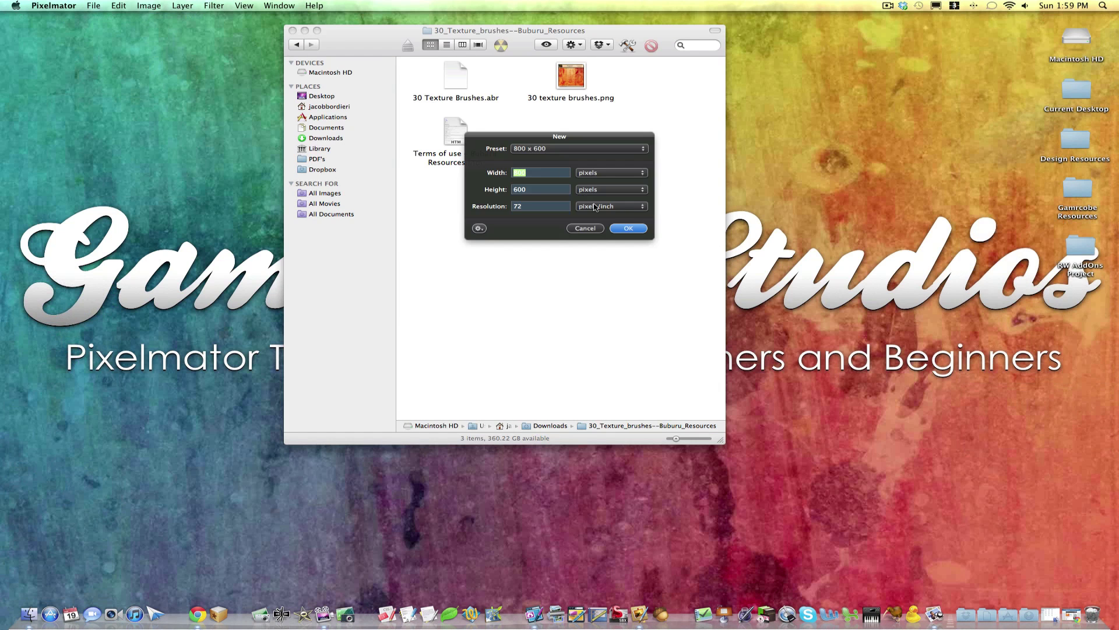
left_click(626, 227)
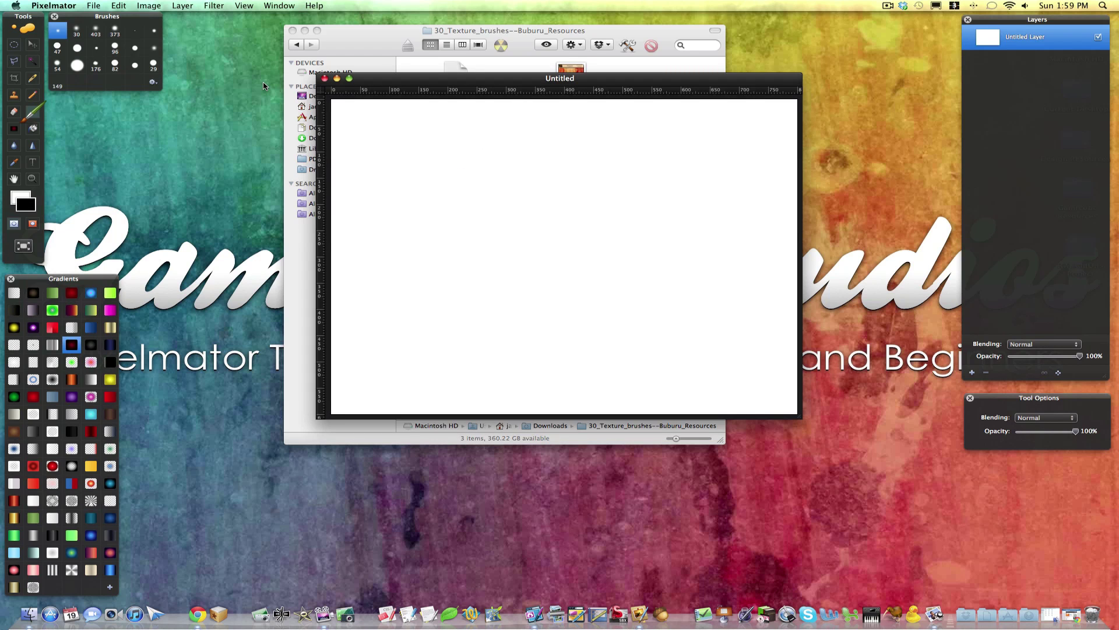
Import 30 Texture Brushes.abr into Pixelmator and stamp a cracked texture on the canvas
left_click_drag(389, 81, 510, 216)
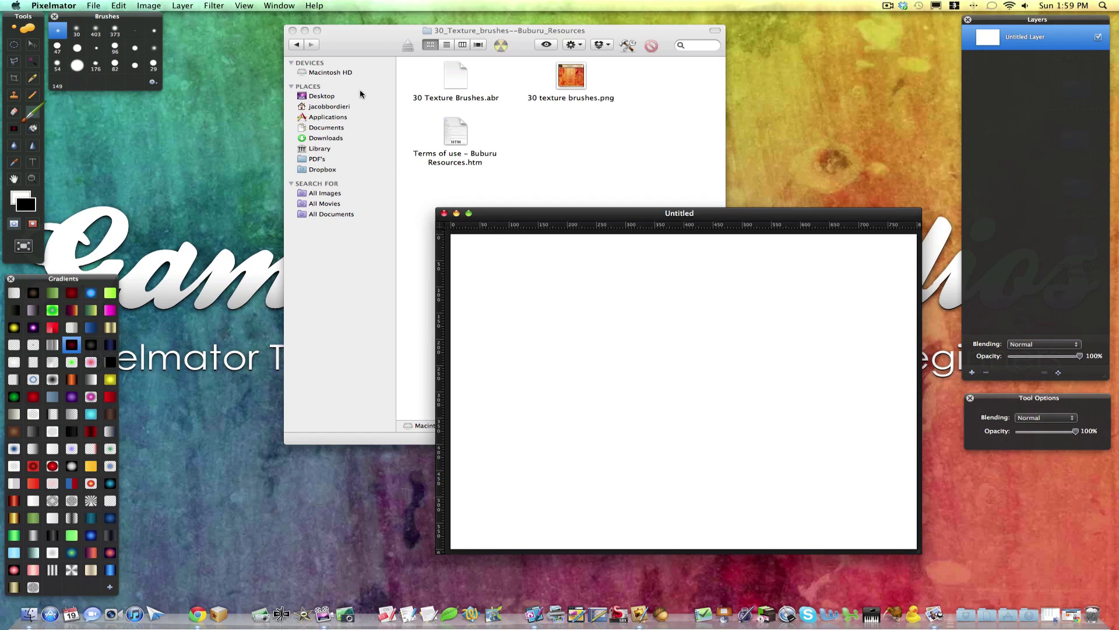
mouse_move(456, 77)
left_mouse_down()
mouse_move(205, 94)
mouse_move(115, 58)
left_mouse_up()
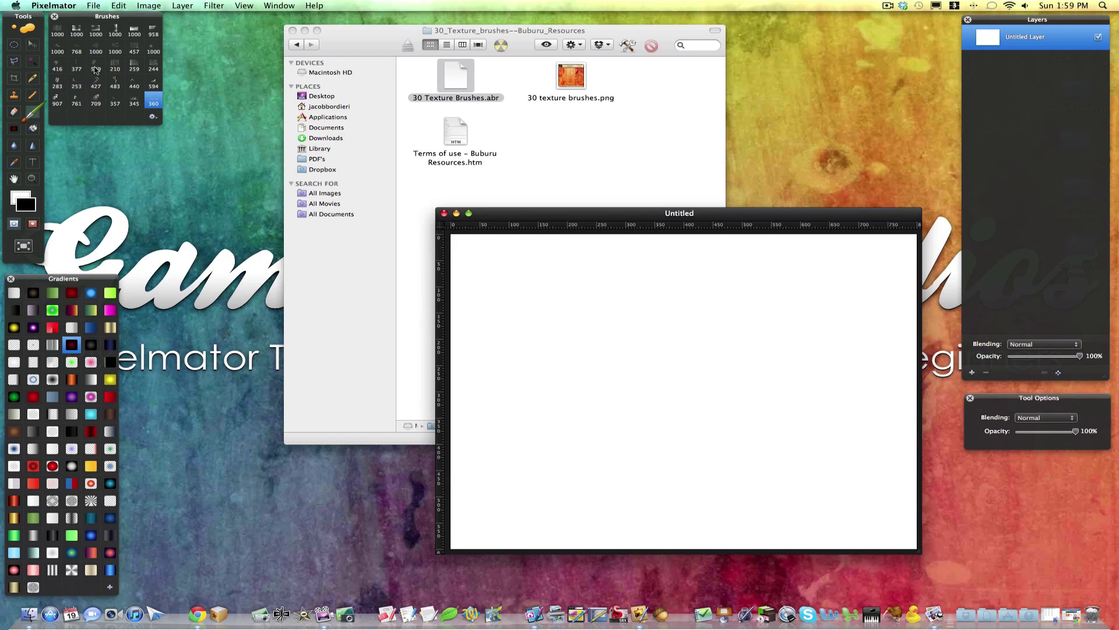
left_click(116, 67)
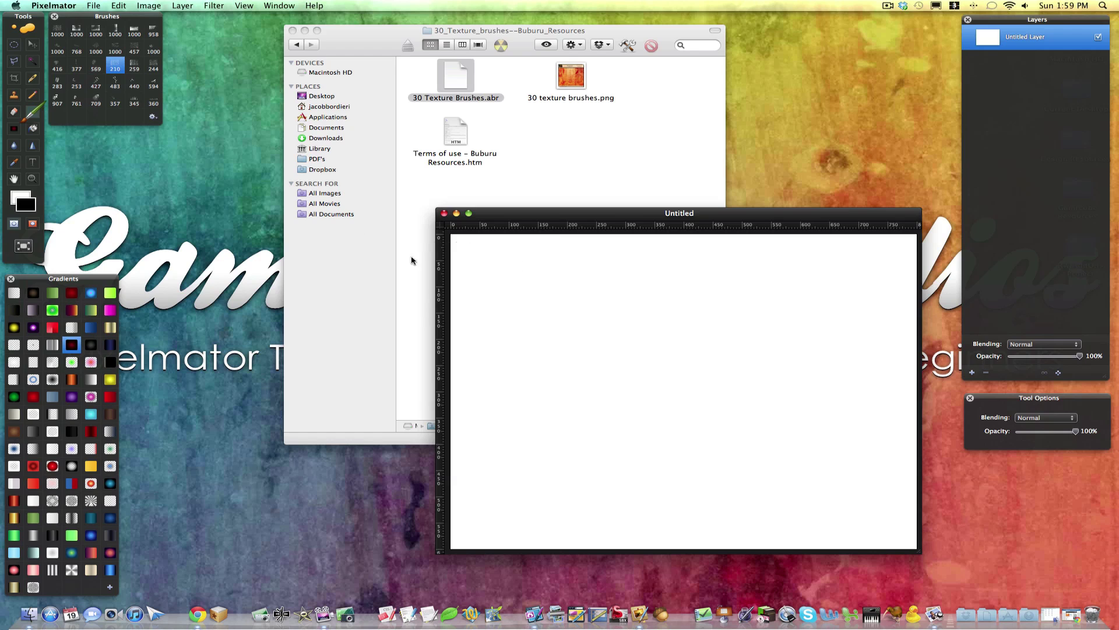
left_click(562, 332)
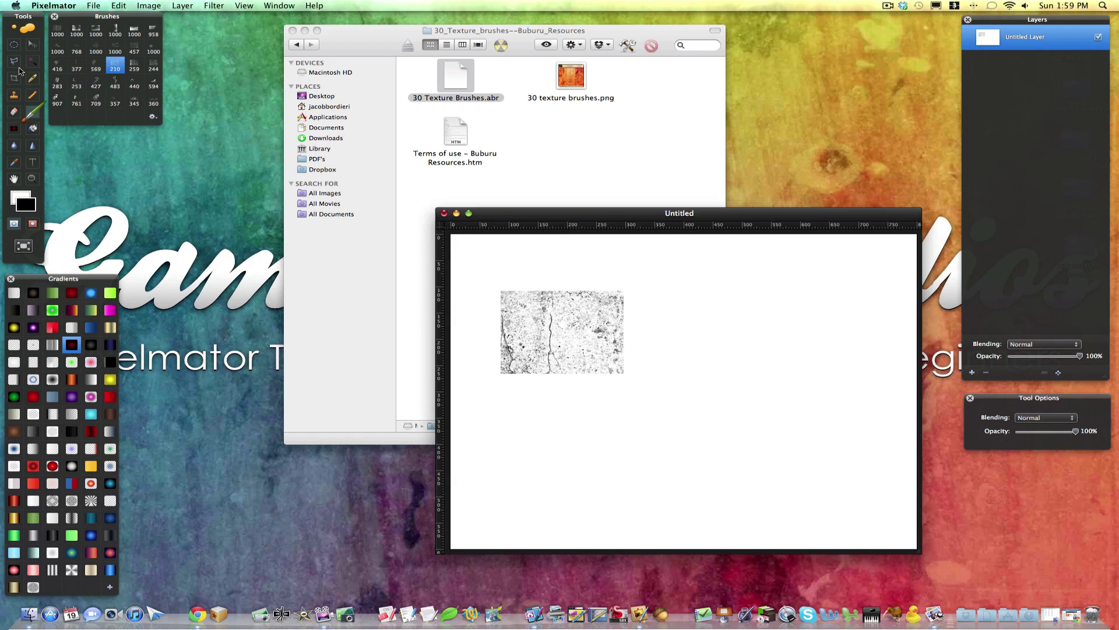
Paint a splatter stamp and a trail of splatters with the splatter brush
left_click(76, 83)
left_click(704, 378)
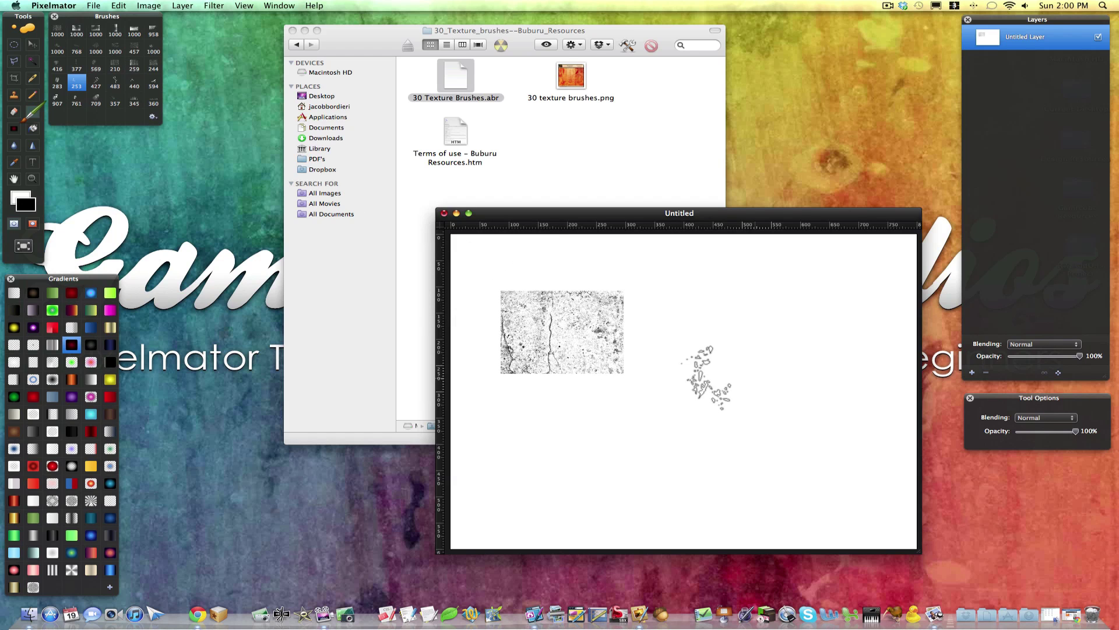
left_click_drag(669, 411, 573, 431)
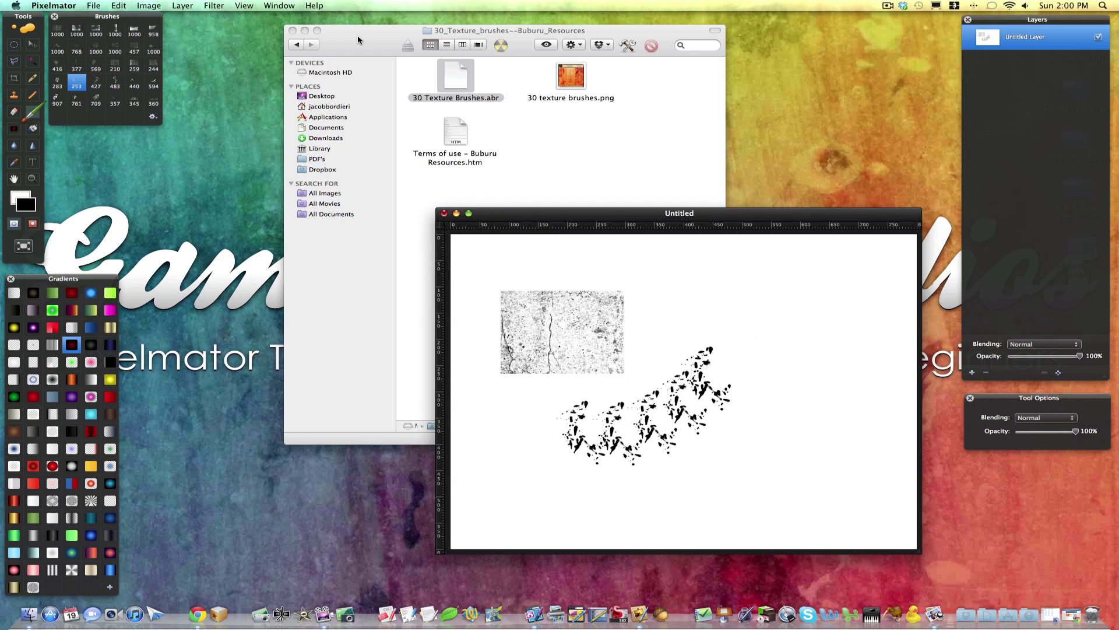
Cancel a brush import, then choose the Default set from the Brushes palette gear menu
left_click(153, 118)
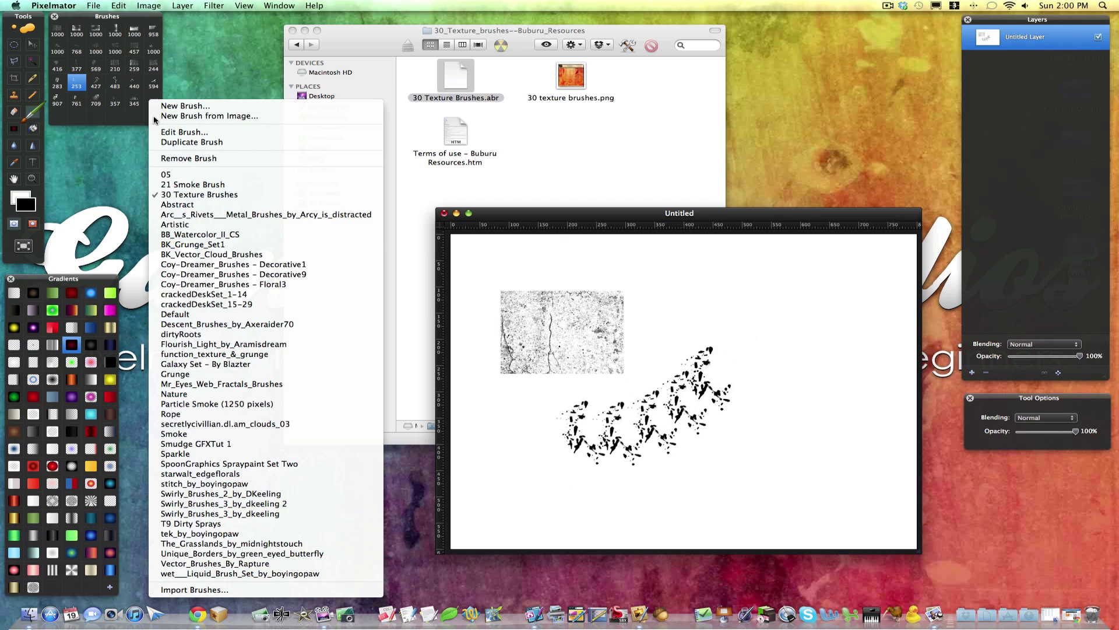
left_click(194, 589)
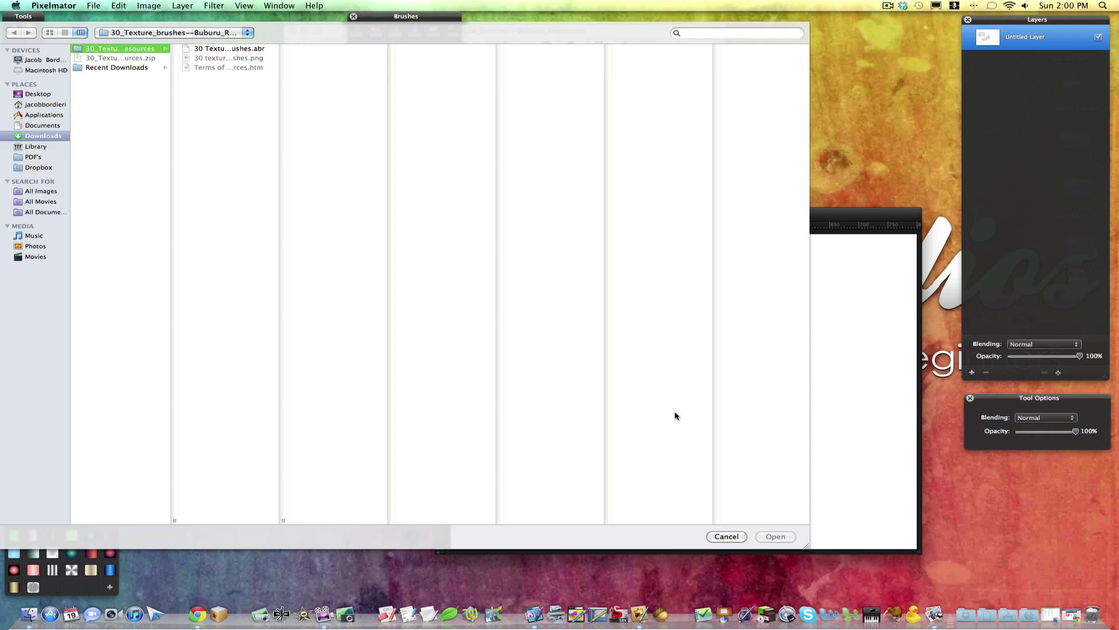
left_click(726, 536)
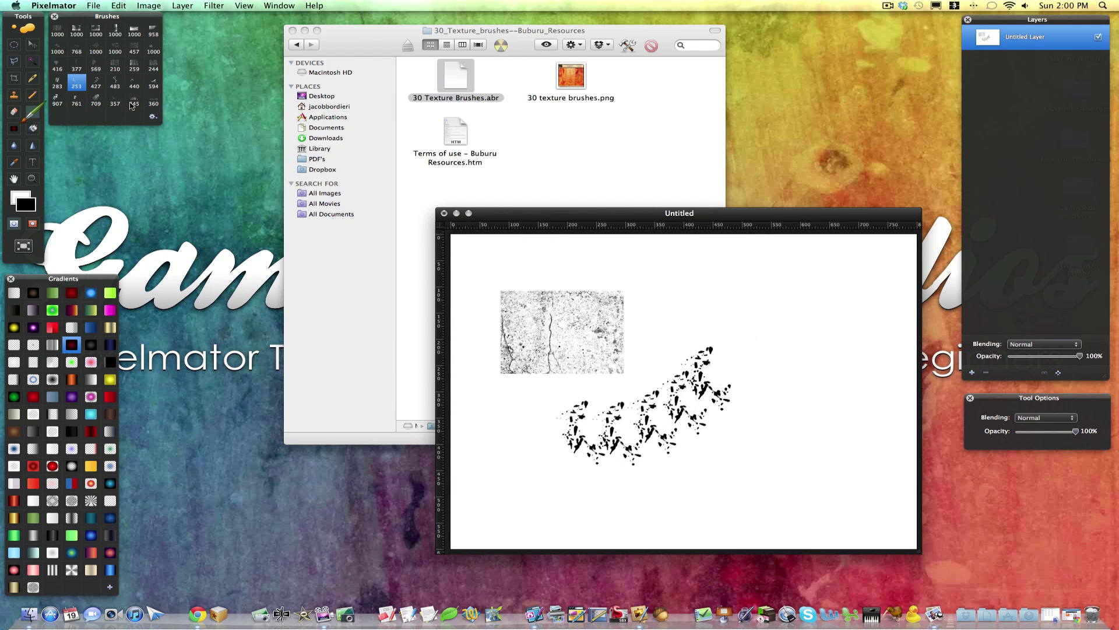
left_click(154, 119)
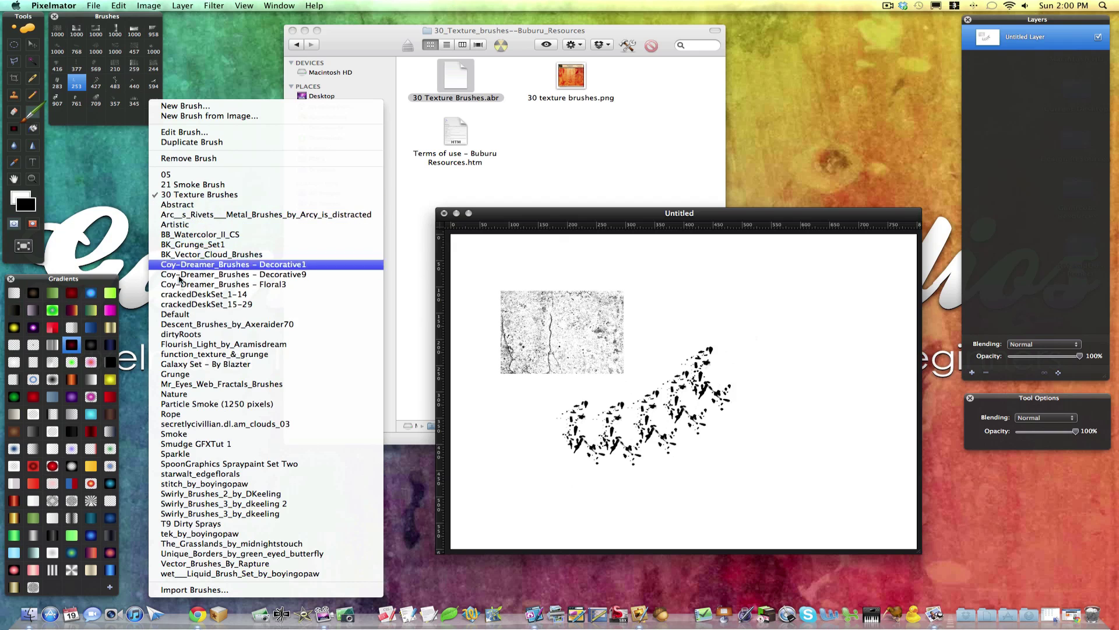
left_click(182, 313)
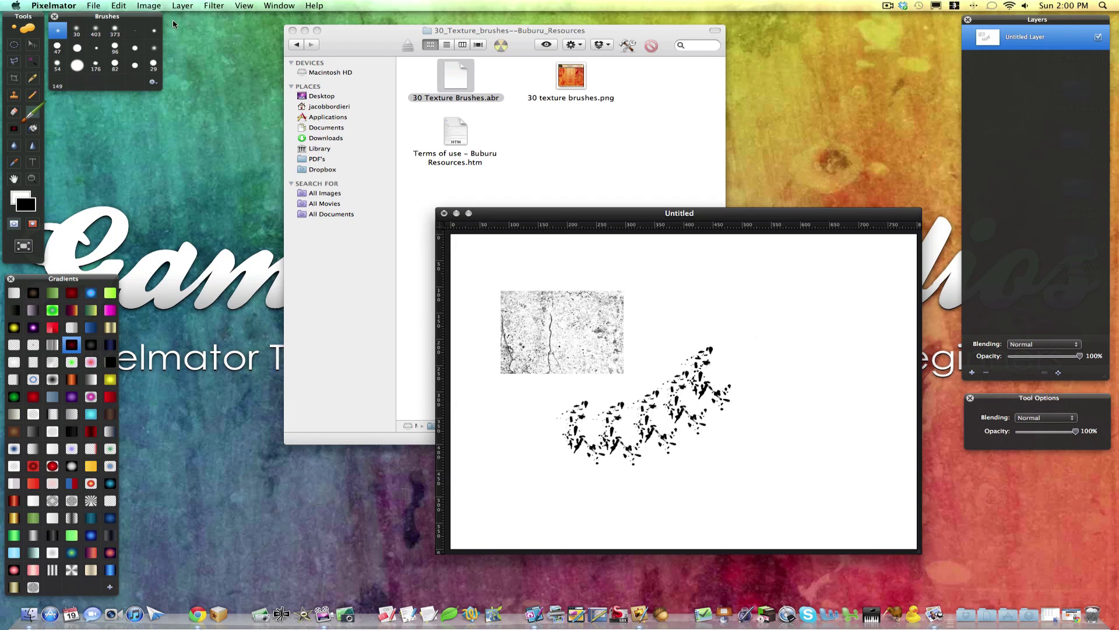
Close Untitled with Don't Save, minimize the brushes folder, and restore the home folder window
left_click(445, 213)
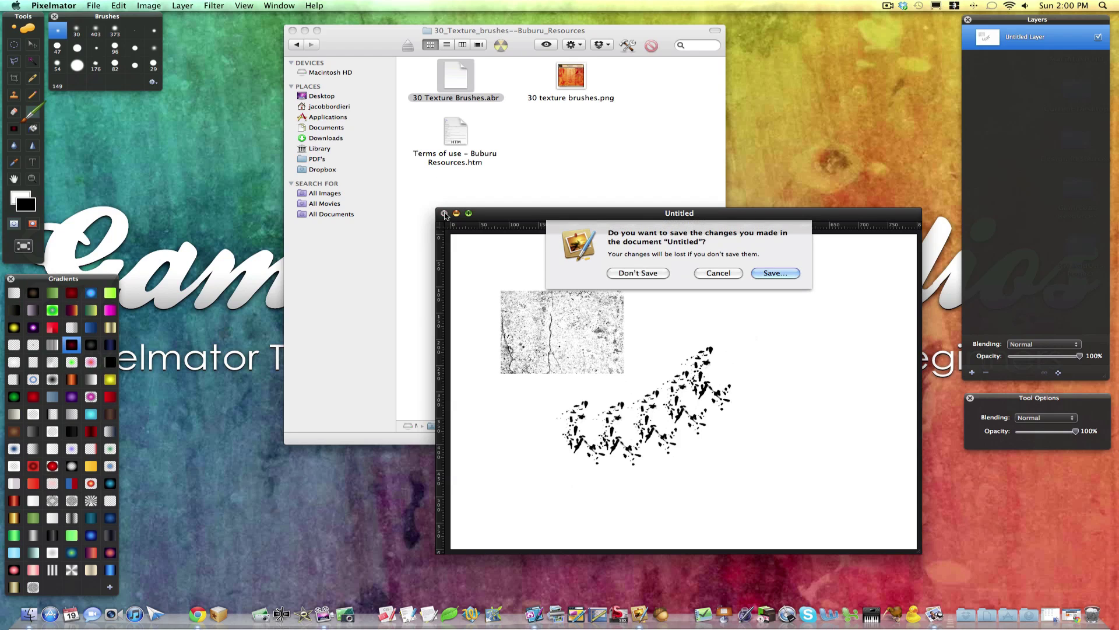
left_click(638, 273)
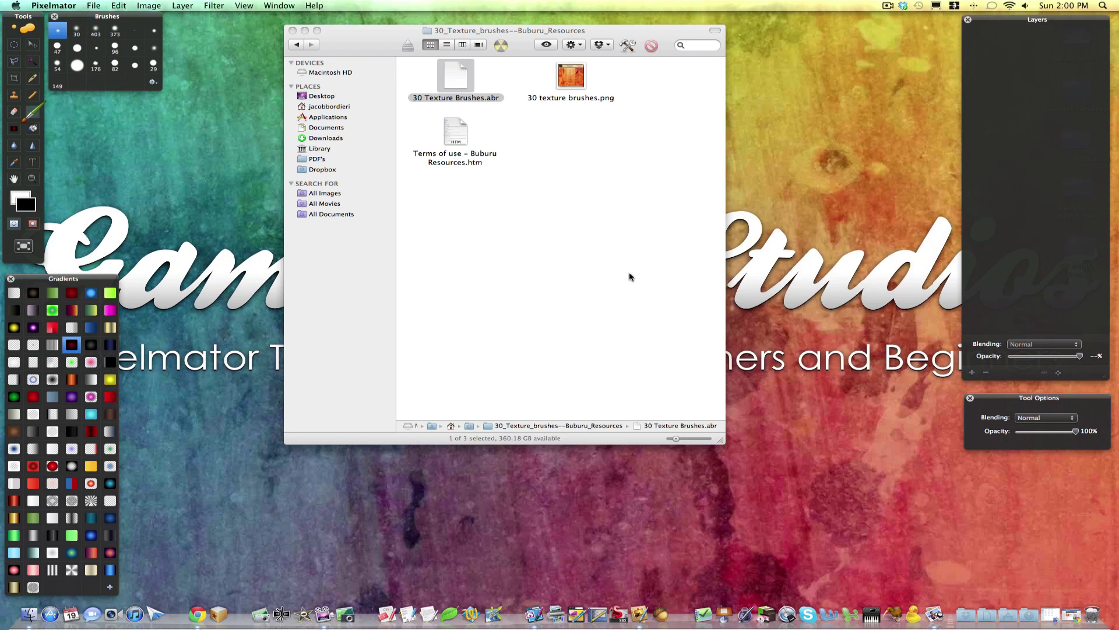
left_click(306, 31)
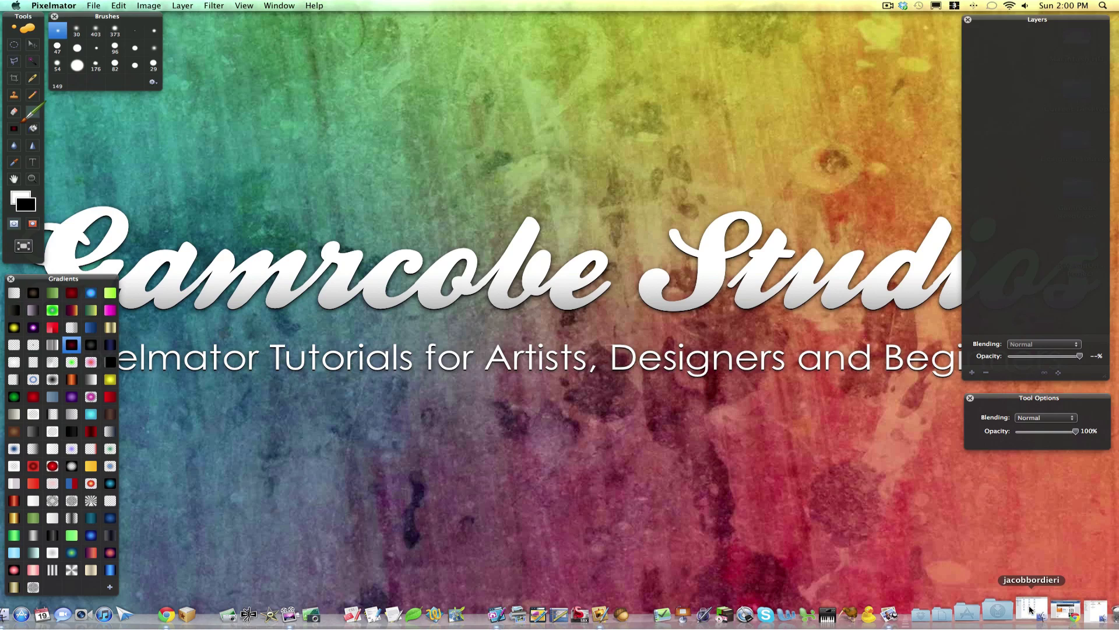
left_click(1054, 610)
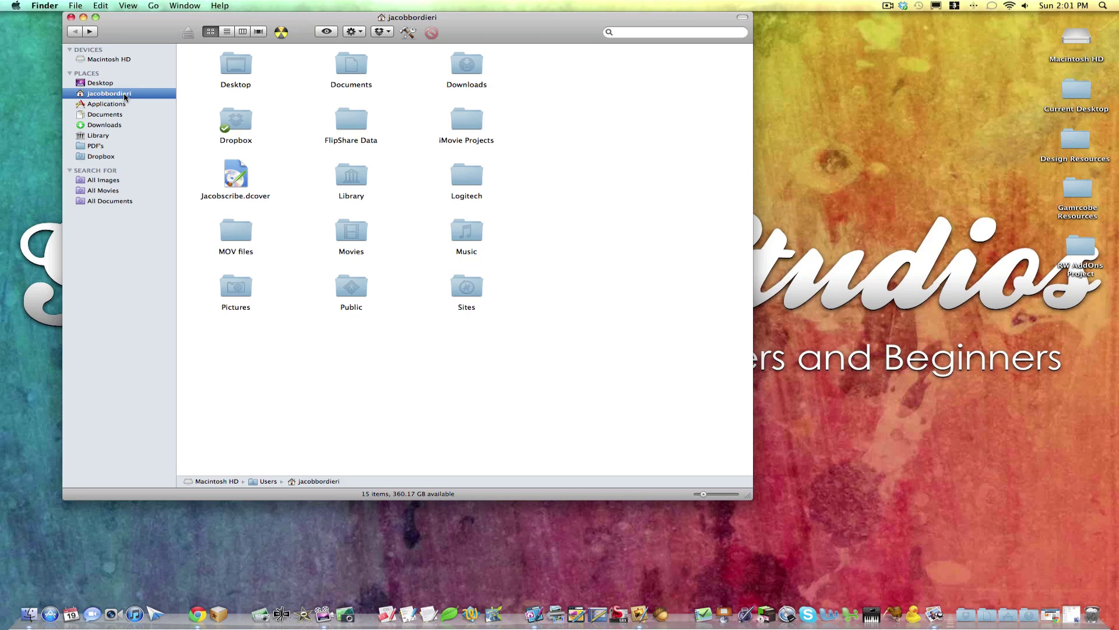
Go to Library > Application Support > Pixelmator > Brushes to find 30 Texture Brushes.pxb
double_click(351, 175)
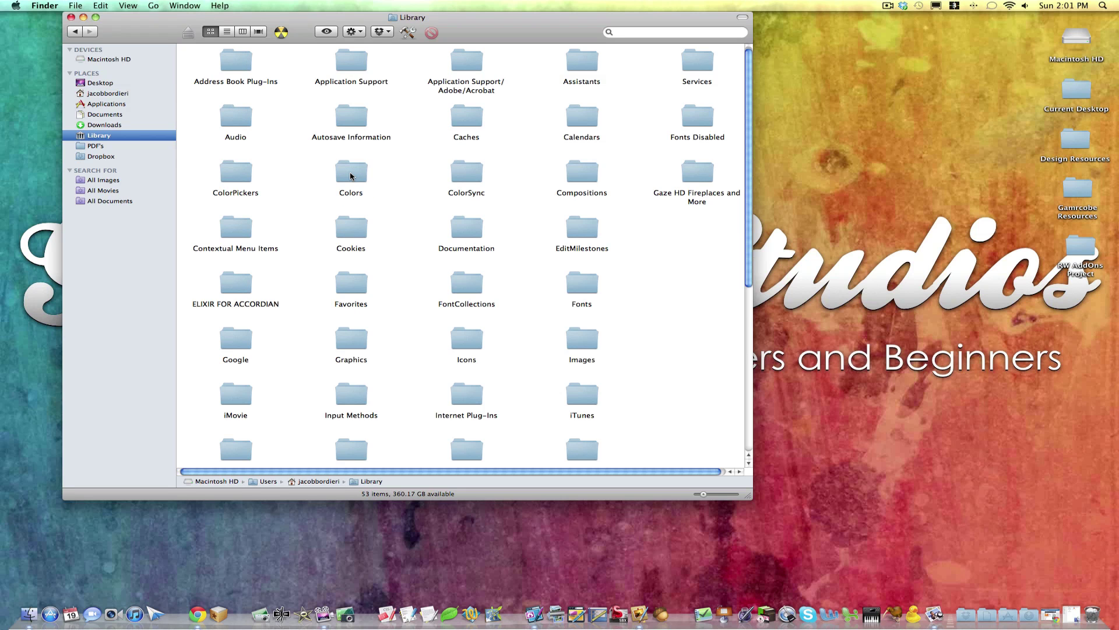
double_click(349, 64)
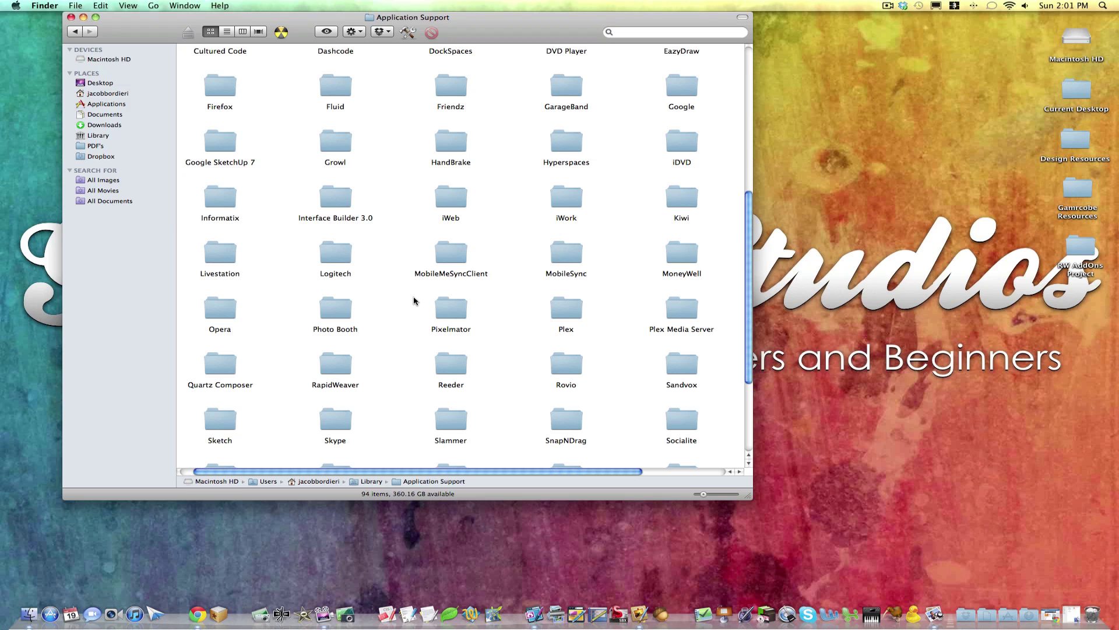
double_click(452, 310)
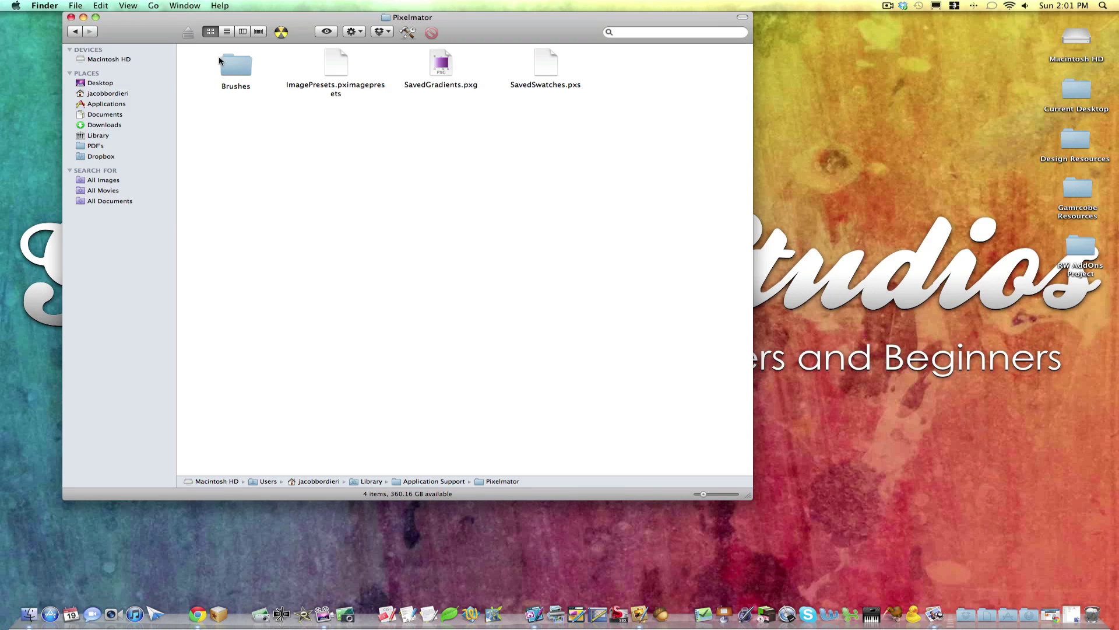
double_click(239, 66)
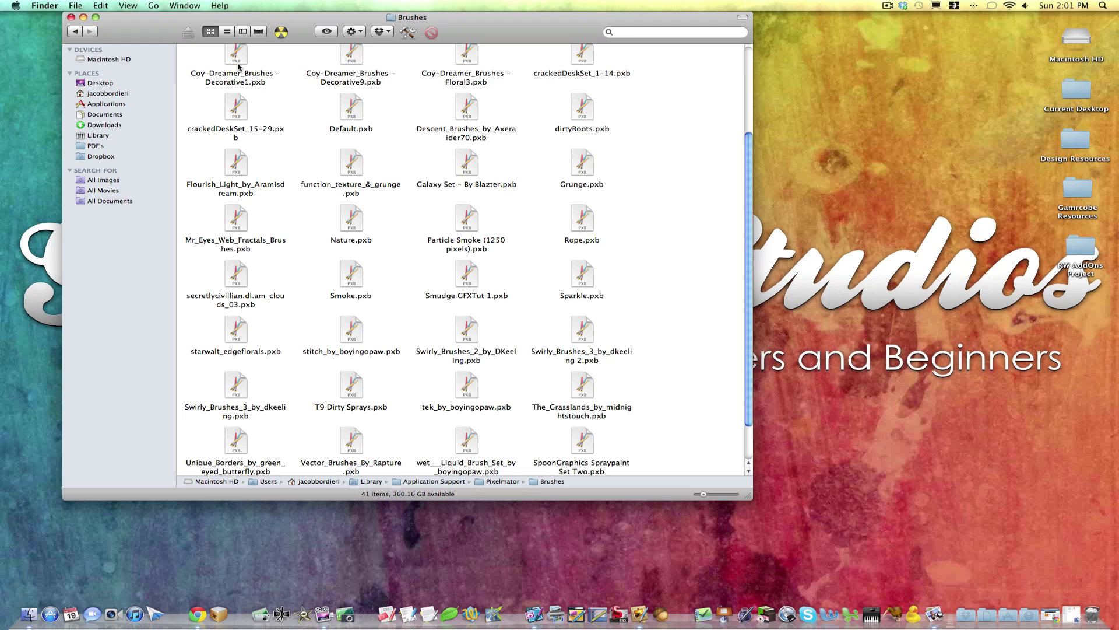
scroll(332, 105, "down", 3)
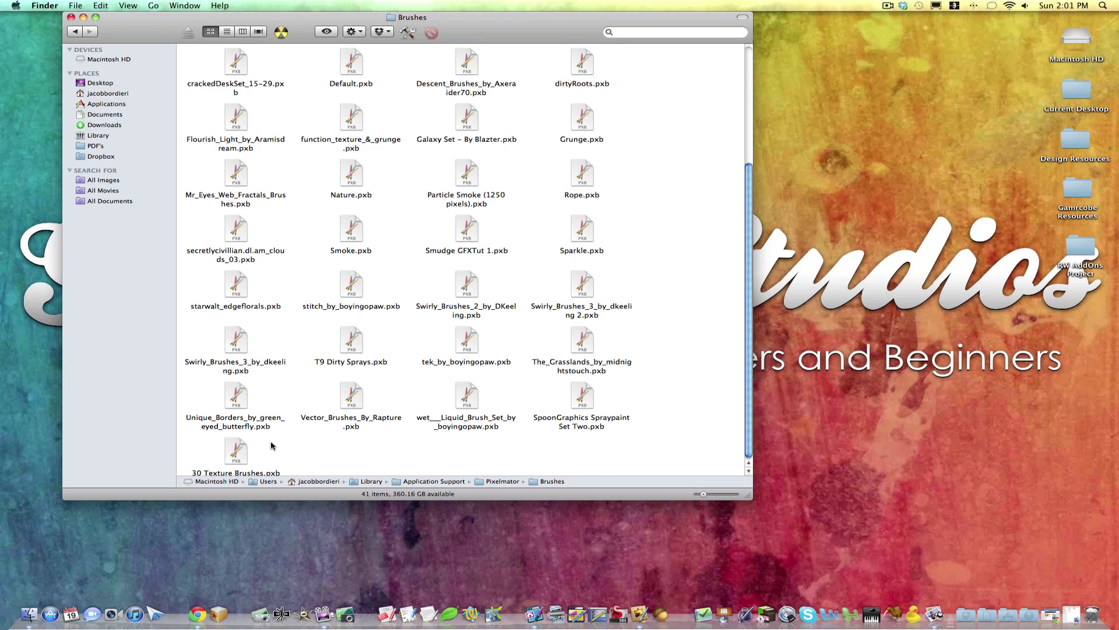
scroll(271, 446, "up", 10)
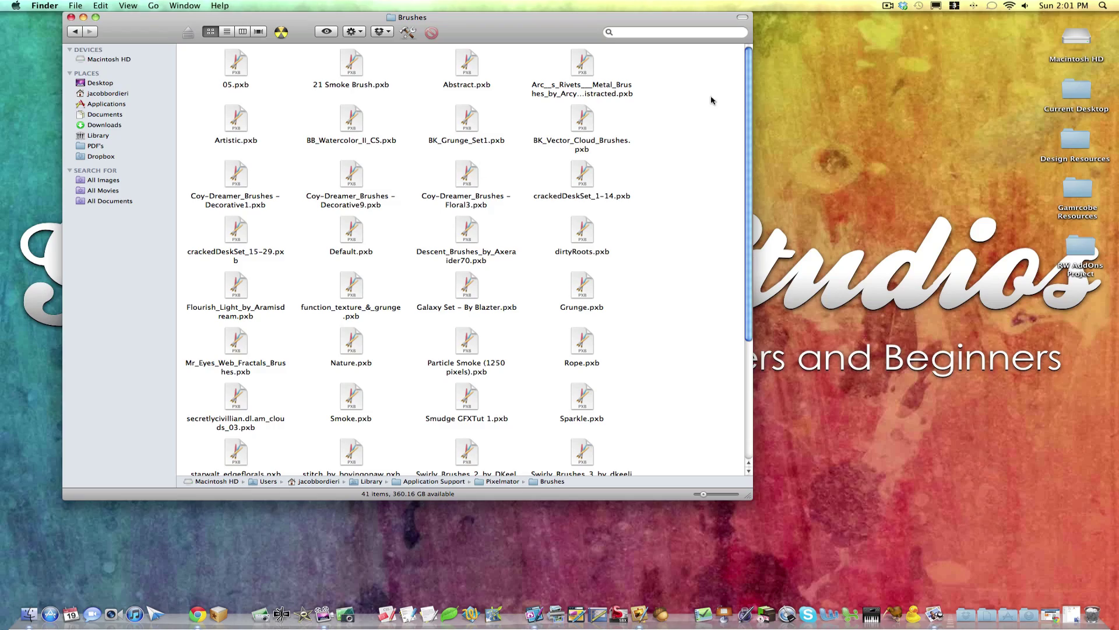